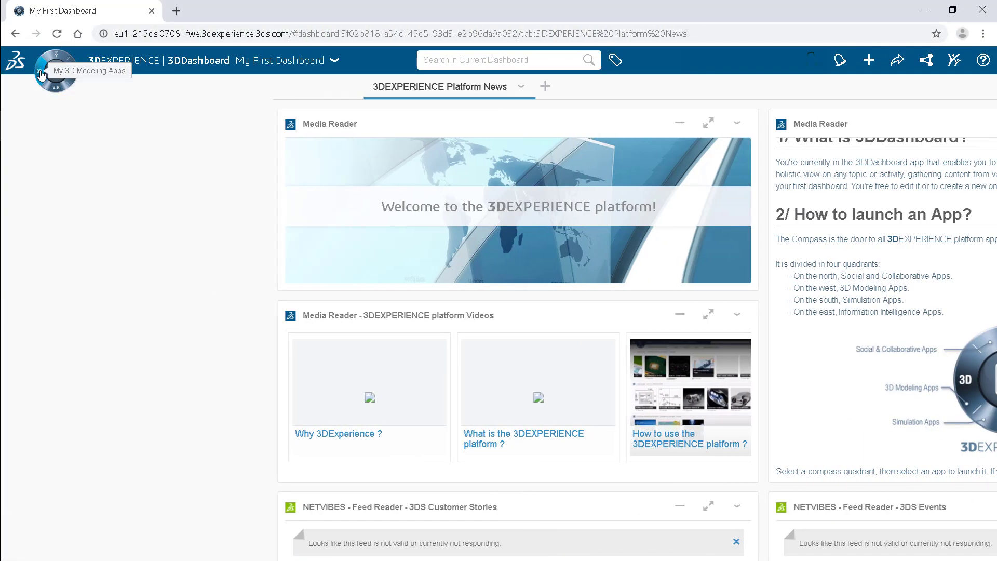
Step: Open the compass apps panel and view the Simulation and Information Intelligence community apps
left_click(41, 75)
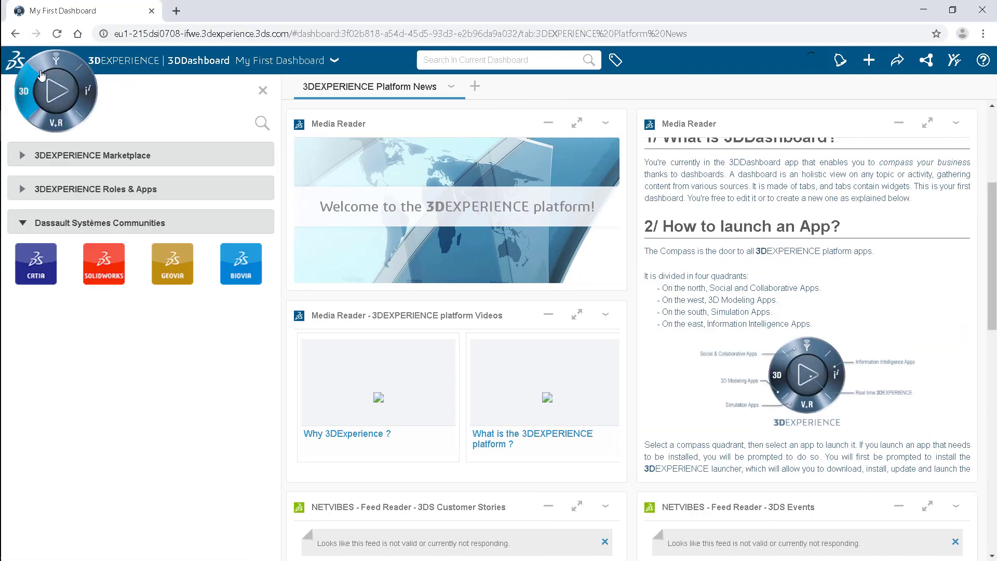
left_click(74, 118)
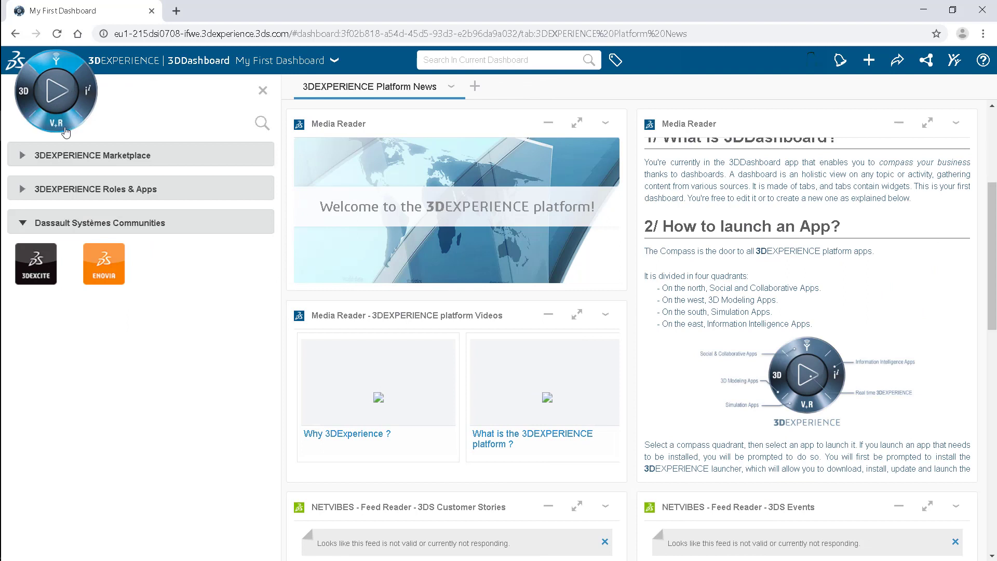
left_click(90, 105)
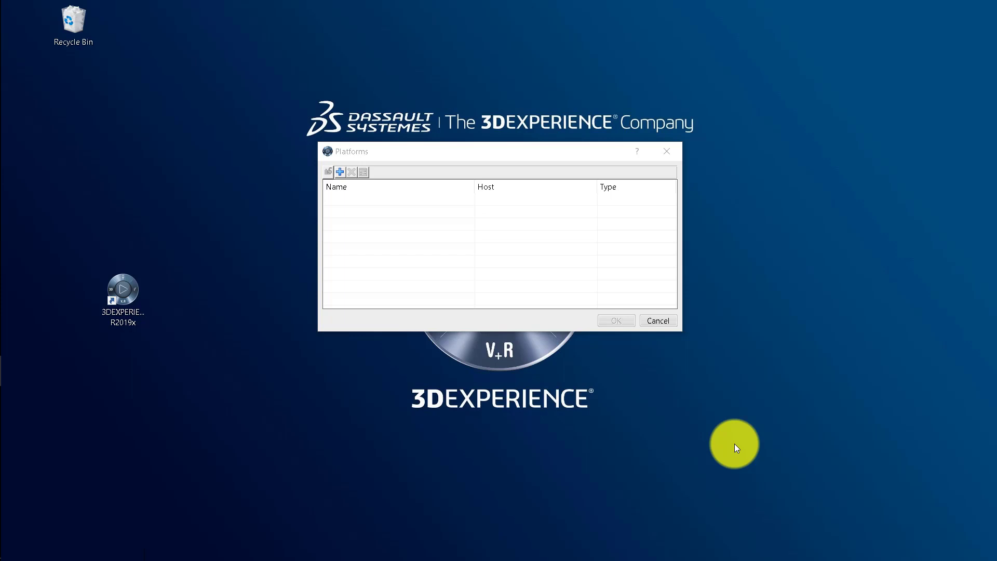
Step: Add a new 3DEXPERIENCE-type platform named 3DAdditive and continue to its connection details
left_click(341, 171)
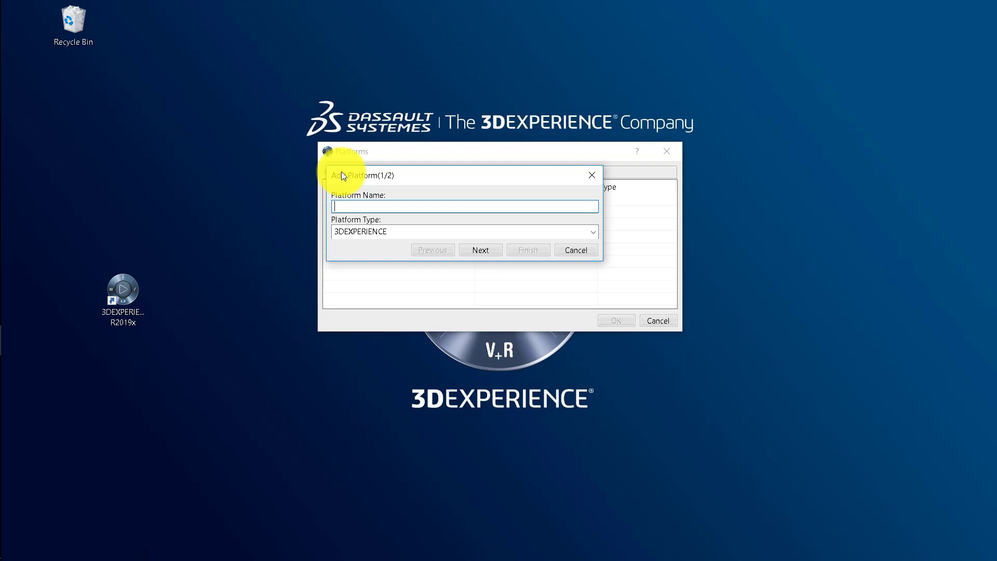
type("3DAdditive")
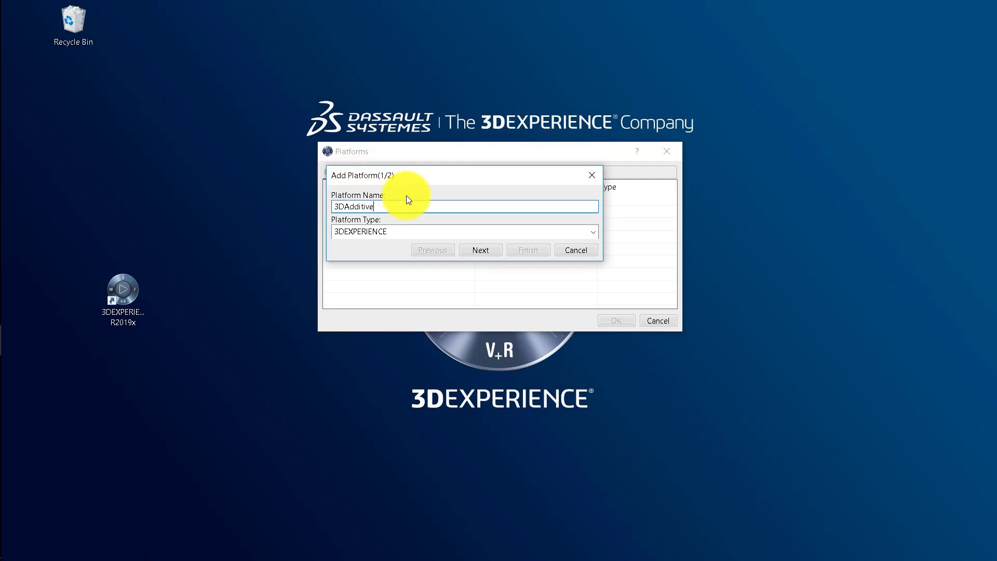
left_click(484, 232)
left_click(421, 248)
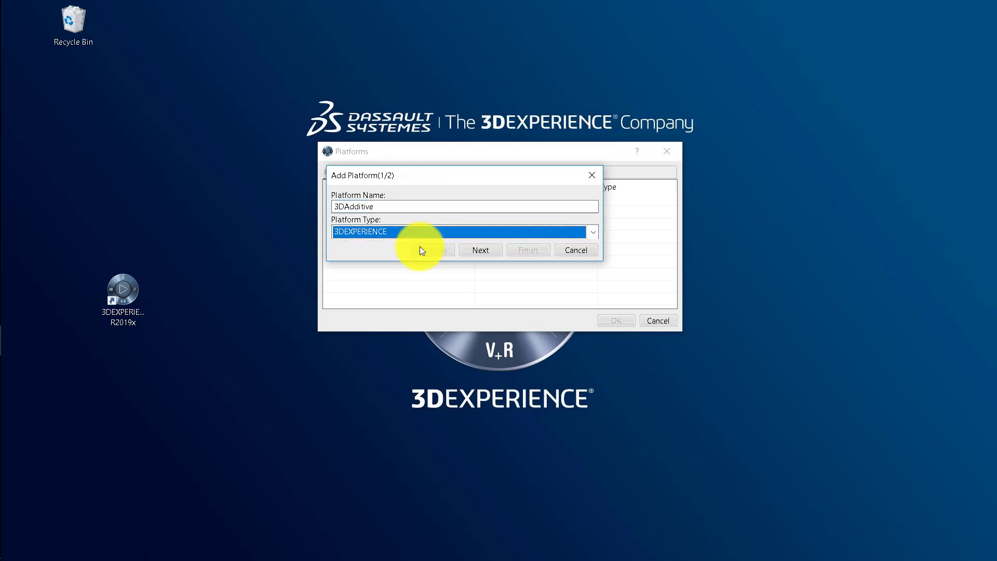
left_click(477, 252)
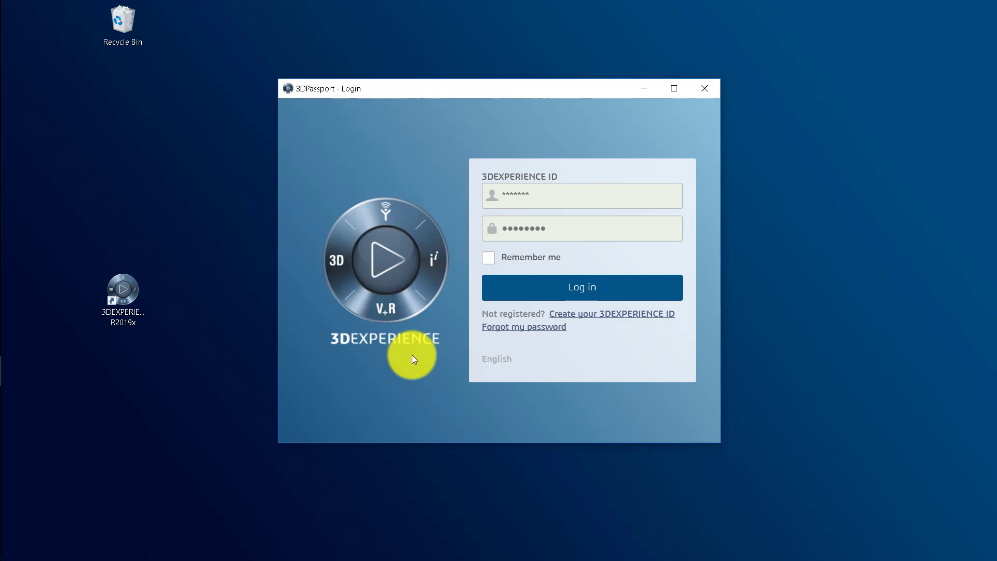
Step: Log in through 3DPassport and confirm the 3DS Private Collab Space with the Leader role
key("Return")
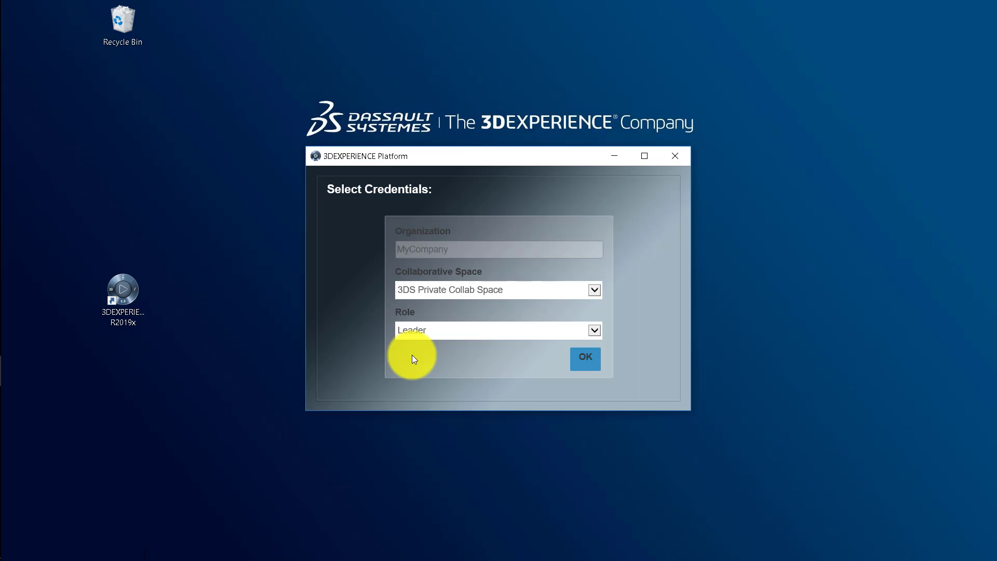
key("Return")
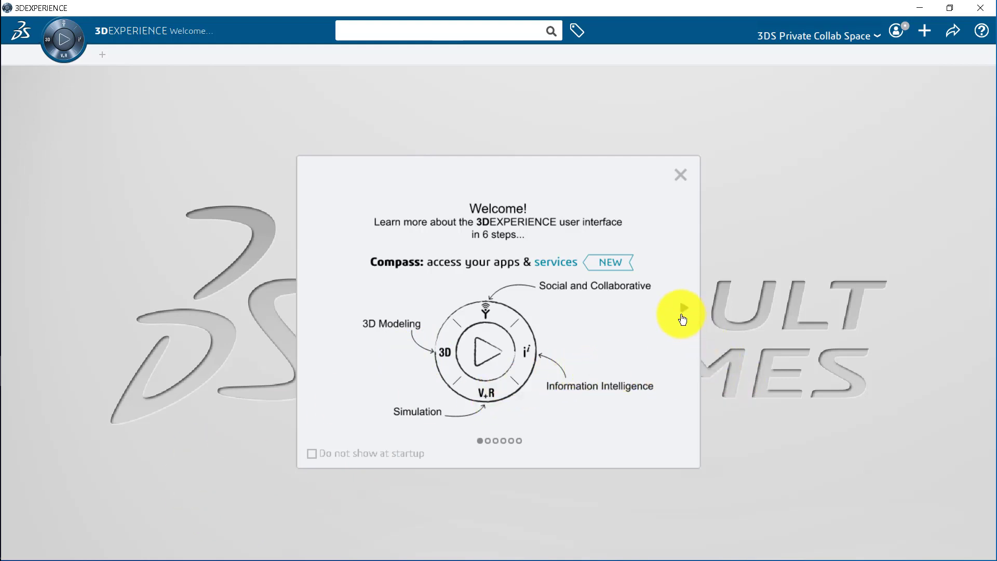
Step: Page through the welcome tour to its action bar slide, tick Do not show at startup, and close it
left_click(683, 315)
left_click(683, 316)
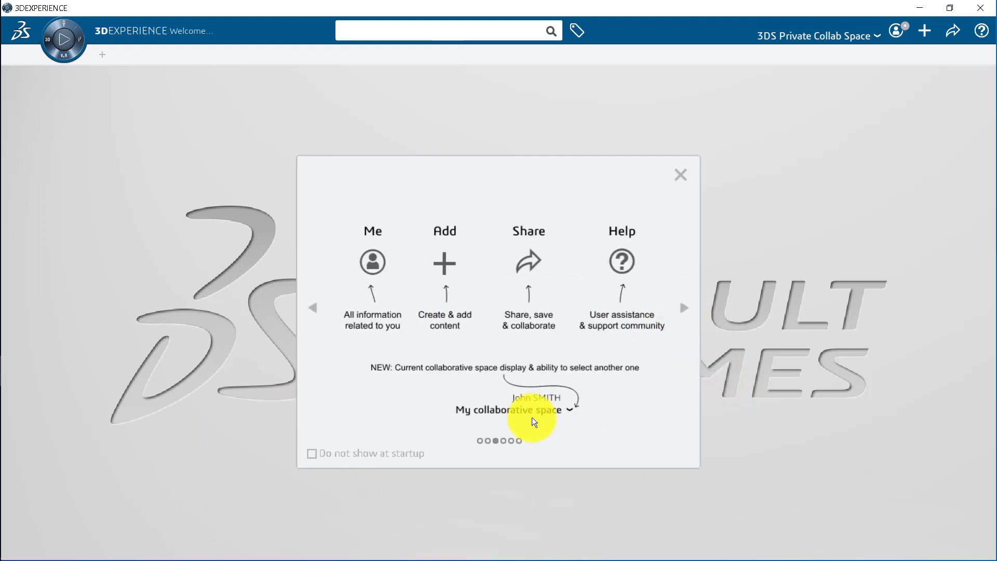
left_click(503, 442)
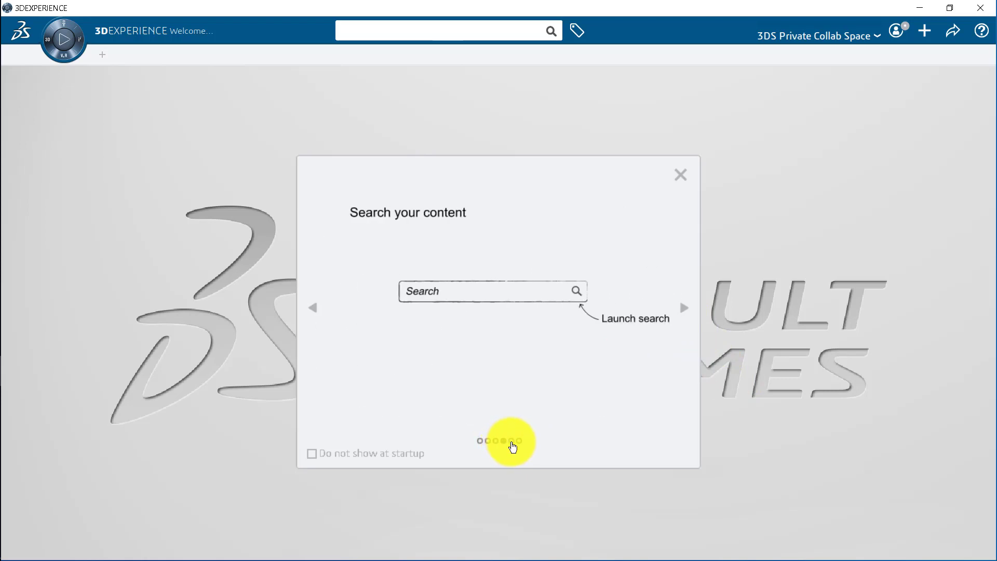
left_click(509, 443)
left_click(519, 441)
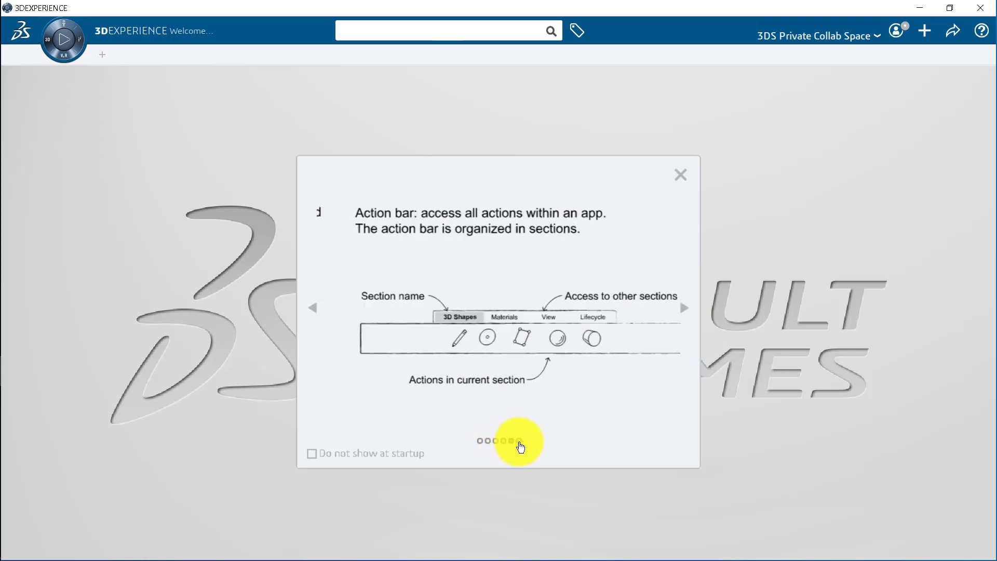
left_click(312, 454)
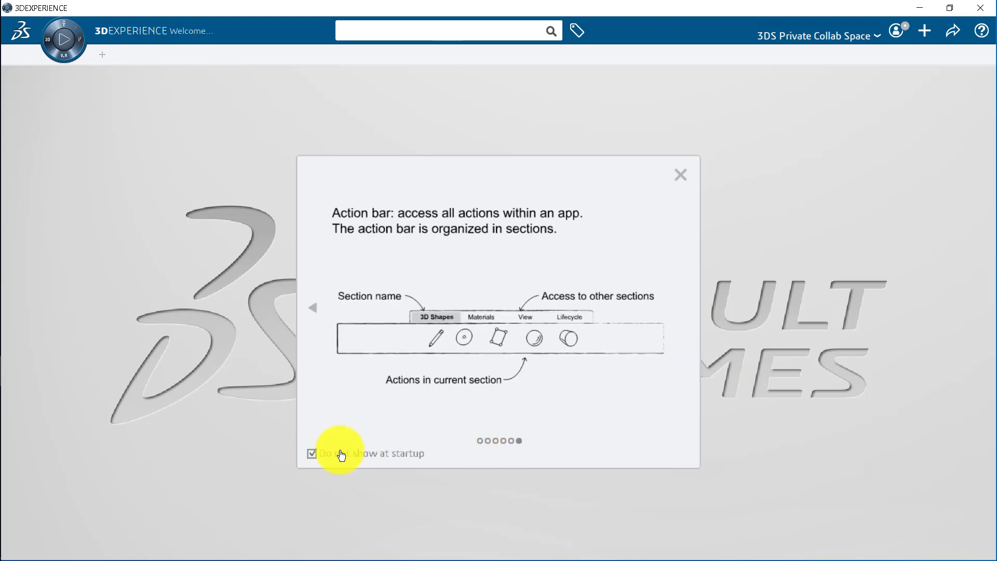
left_click(681, 176)
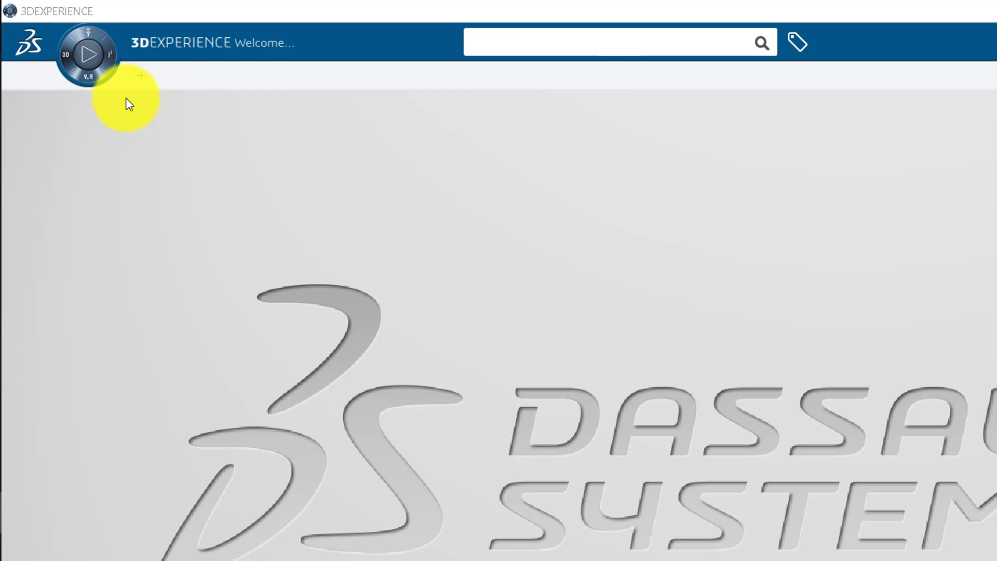
Step: Open the apps panel and expand 3DEXPERIENCE Roles & Apps > My Roles / Profile
left_click(94, 81)
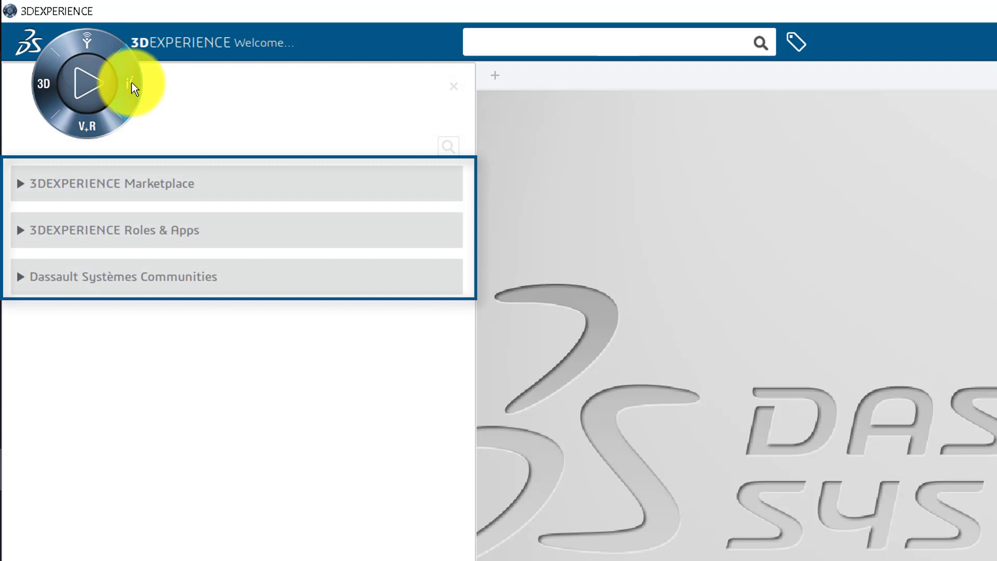
left_click(454, 89)
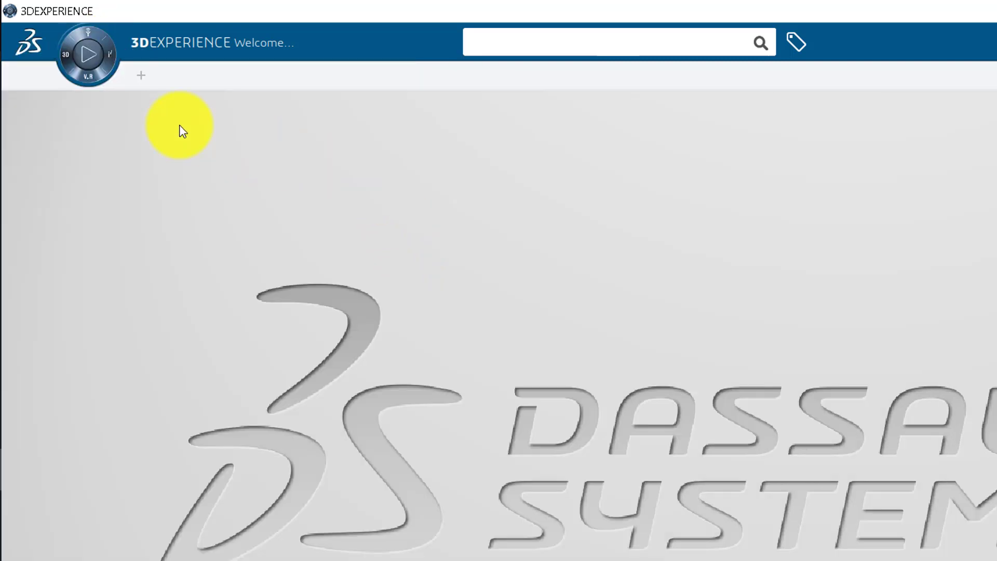
left_click(92, 82)
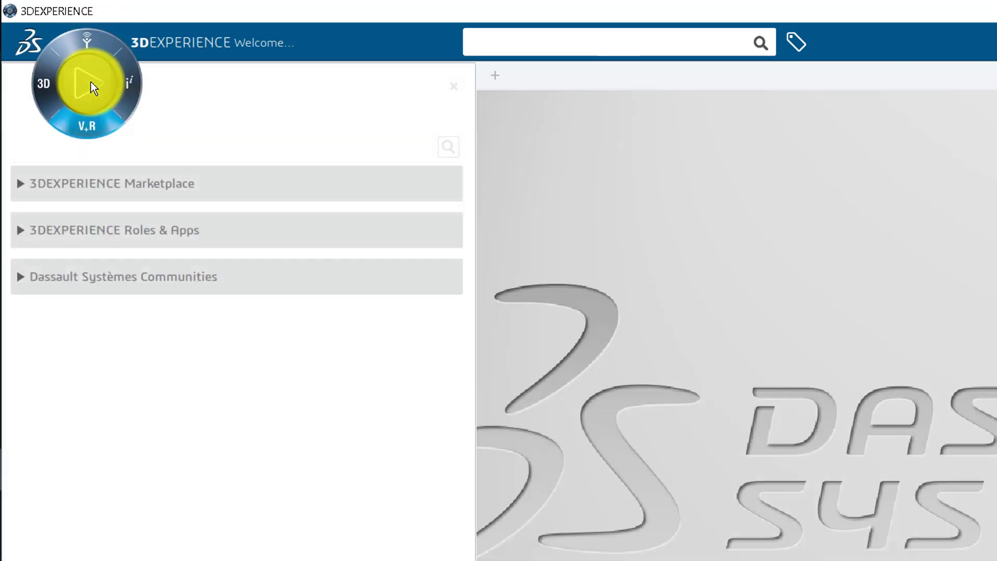
left_click(27, 232)
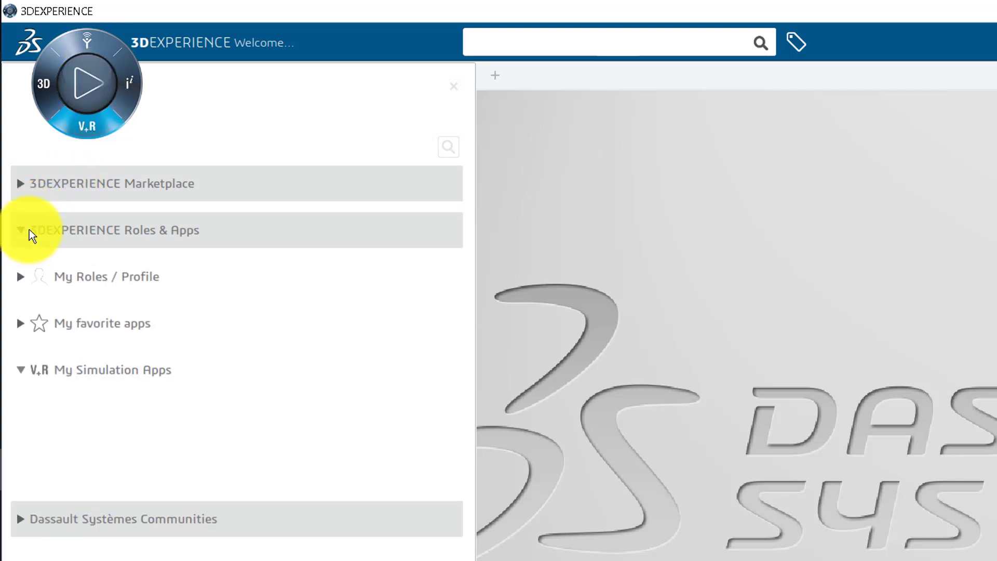
left_click(21, 278)
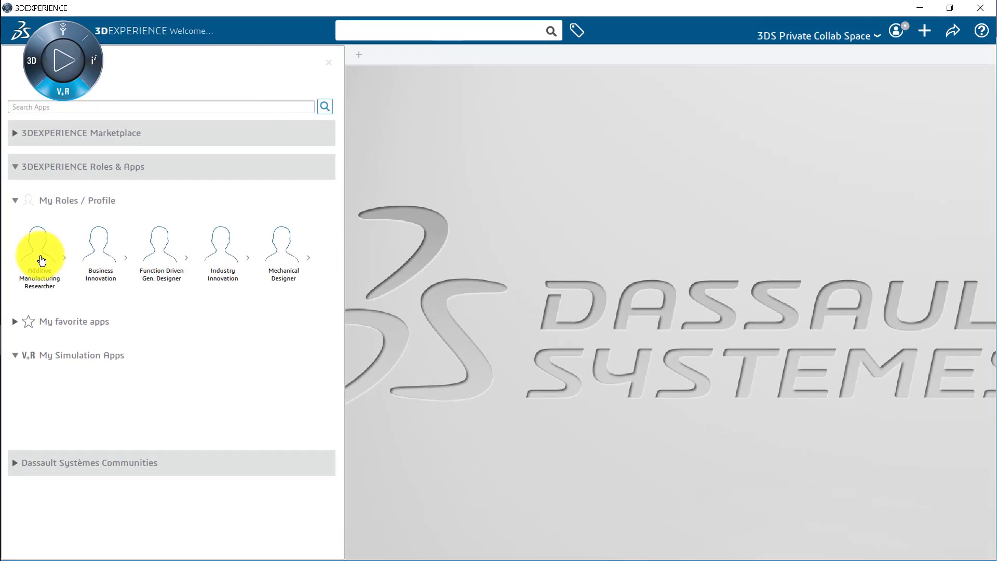
Step: Select Additive Manufacturing Researcher, view all its apps, then return to the roles list
left_click(42, 259)
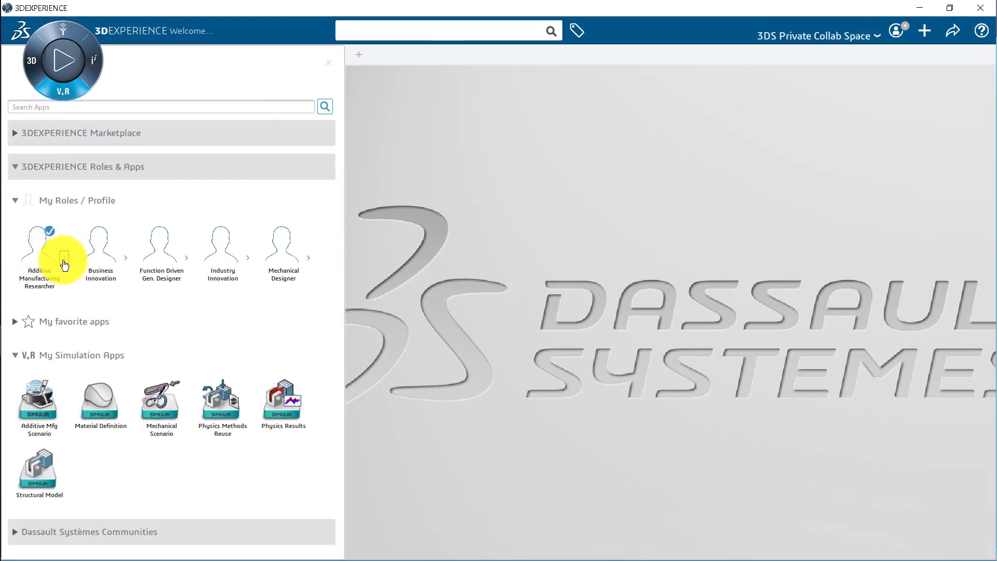
left_click(65, 263)
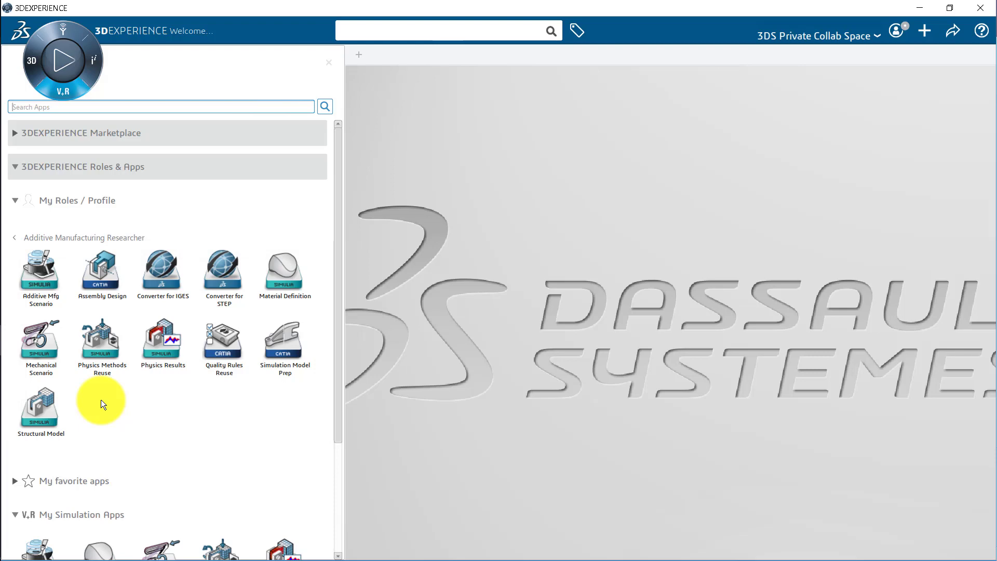
left_click(13, 236)
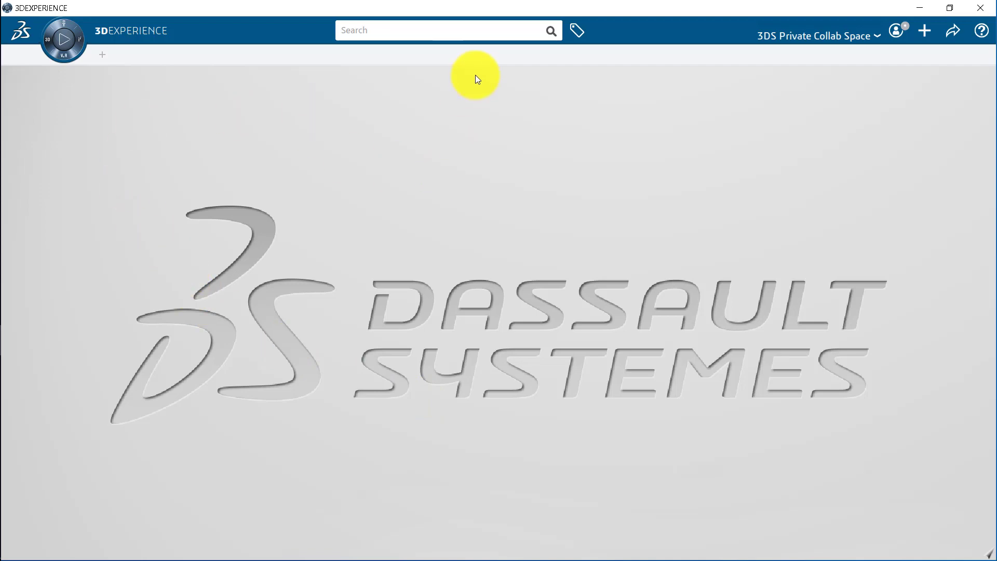
Step: Search My Content and step through the 6WTags category filter
left_click(485, 31)
left_click(383, 137)
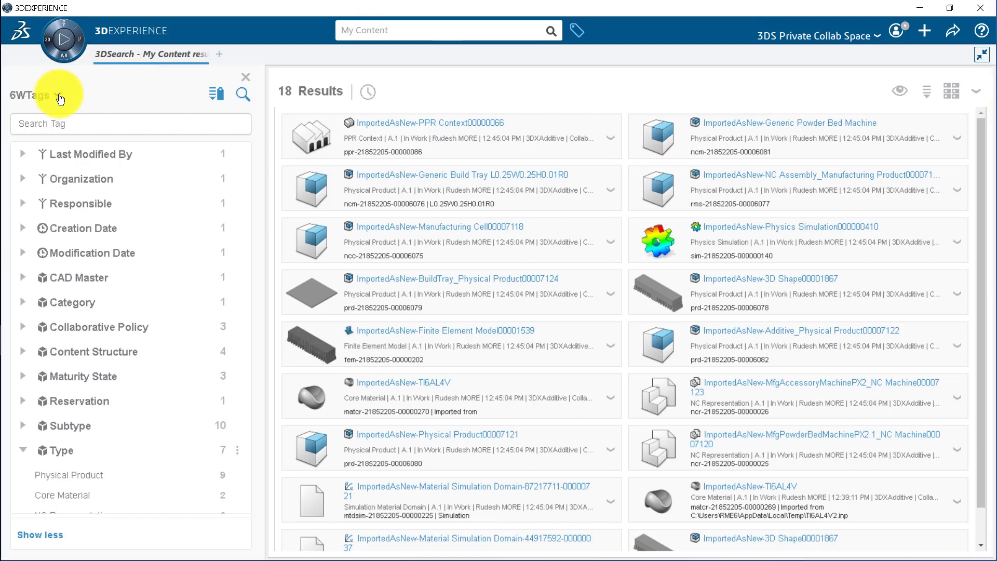
left_click(58, 97)
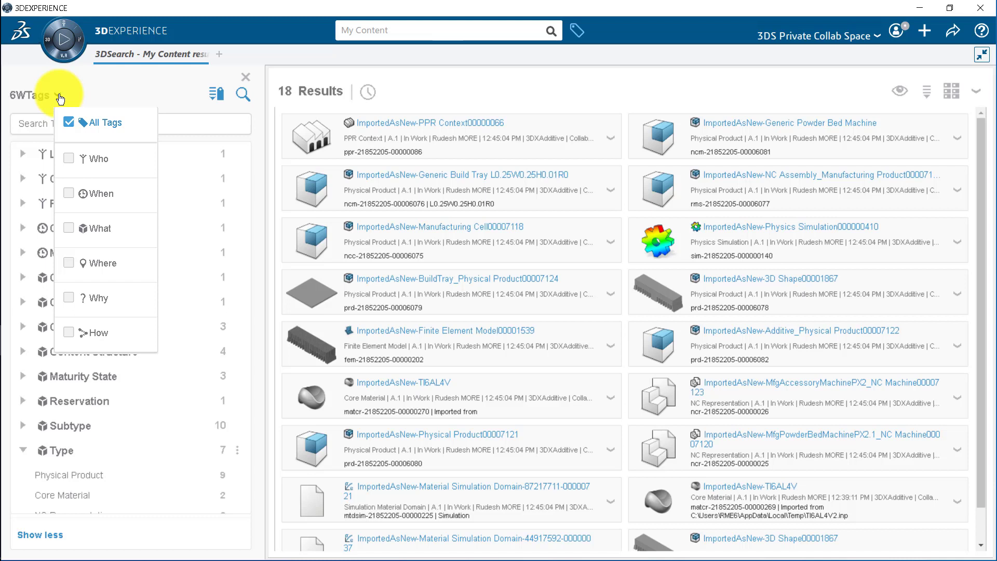
key("Tab")
key("Tab")
key("Tab")
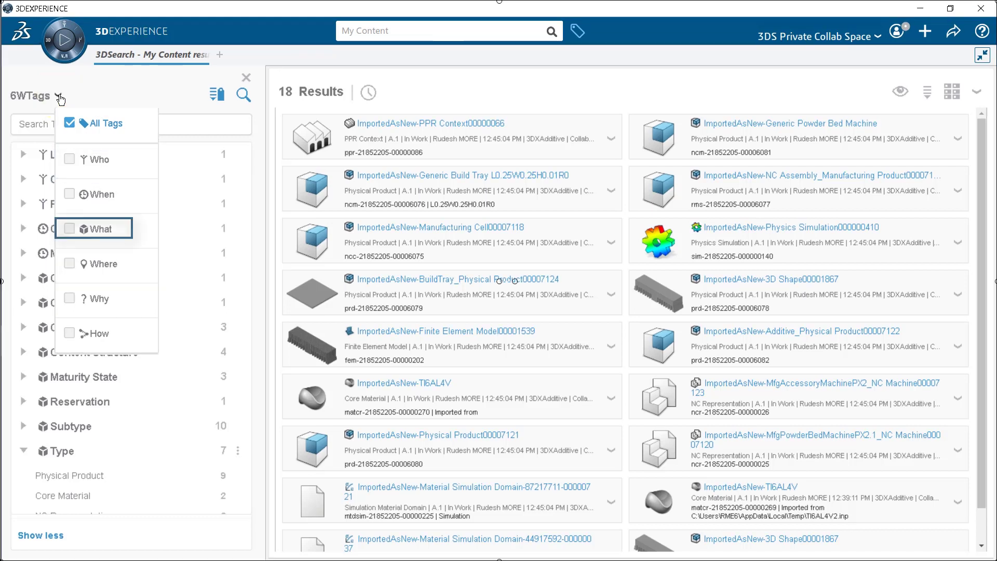
key("Tab")
key("Tab")
key("Tab")
key("Tab")
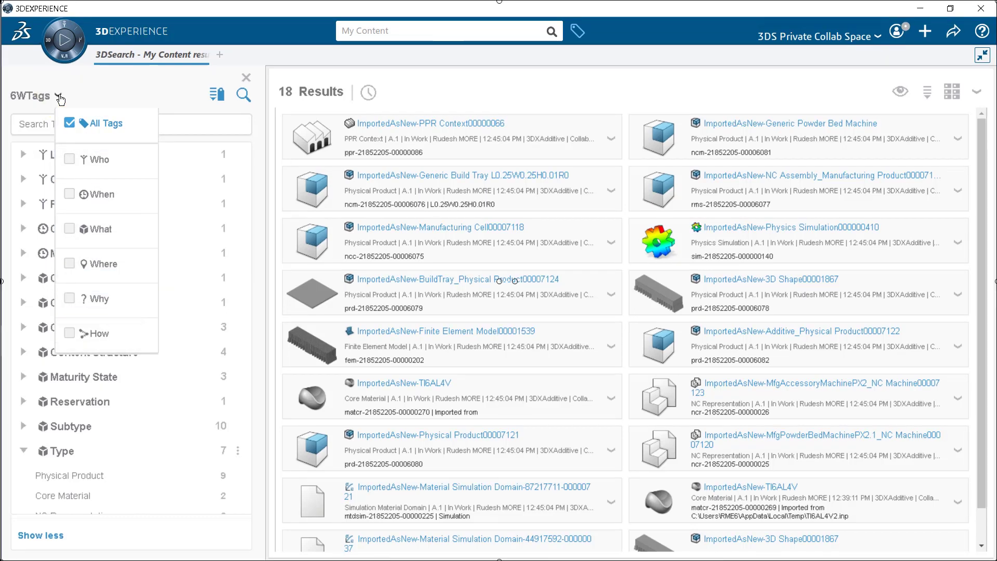
Step: Close the tag category list, the tag filter panel and the My Content results
left_click(157, 94)
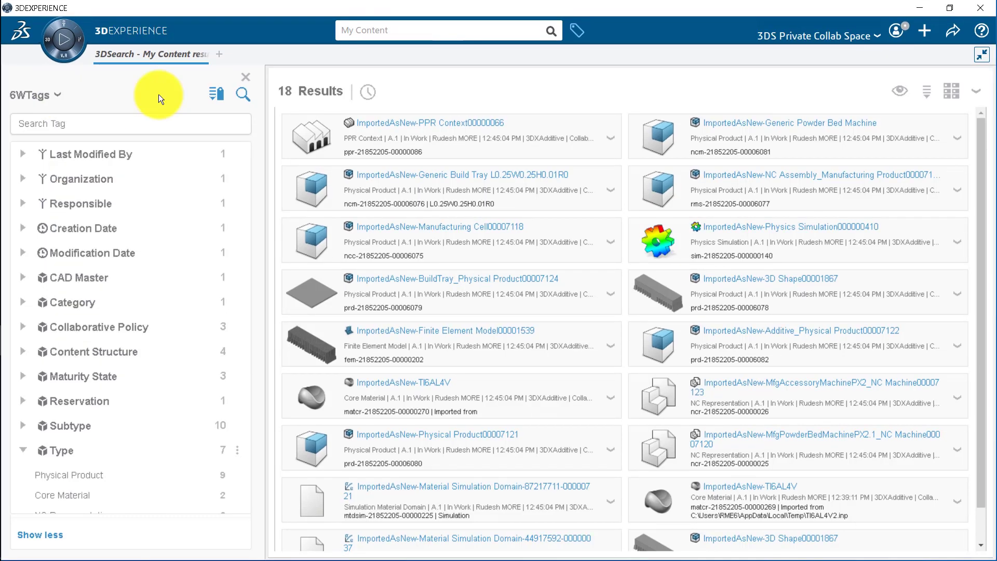
left_click(247, 78)
left_click(201, 54)
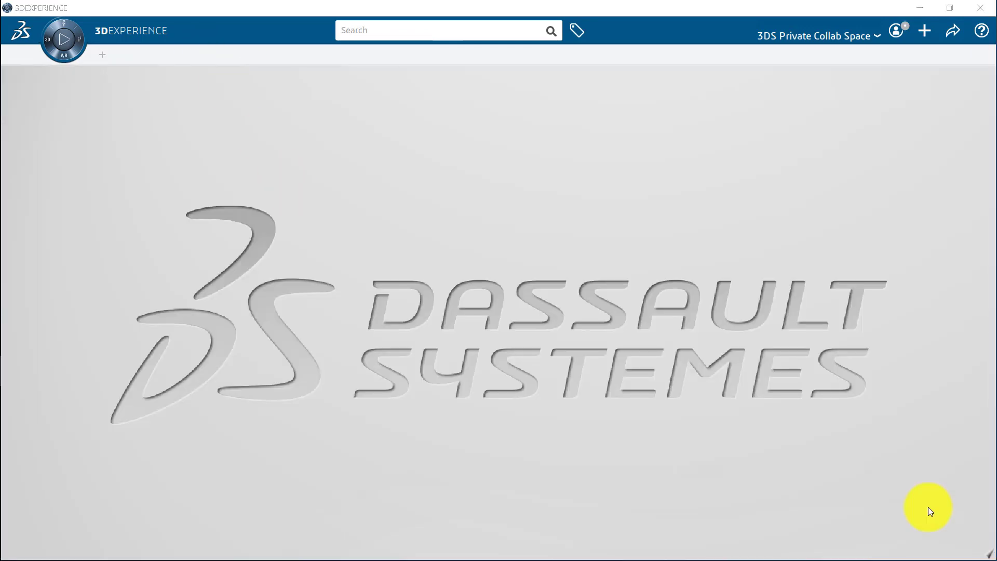
Step: Switch to the 3DXAdditive collaborative space and show all My Content results
left_click(875, 39)
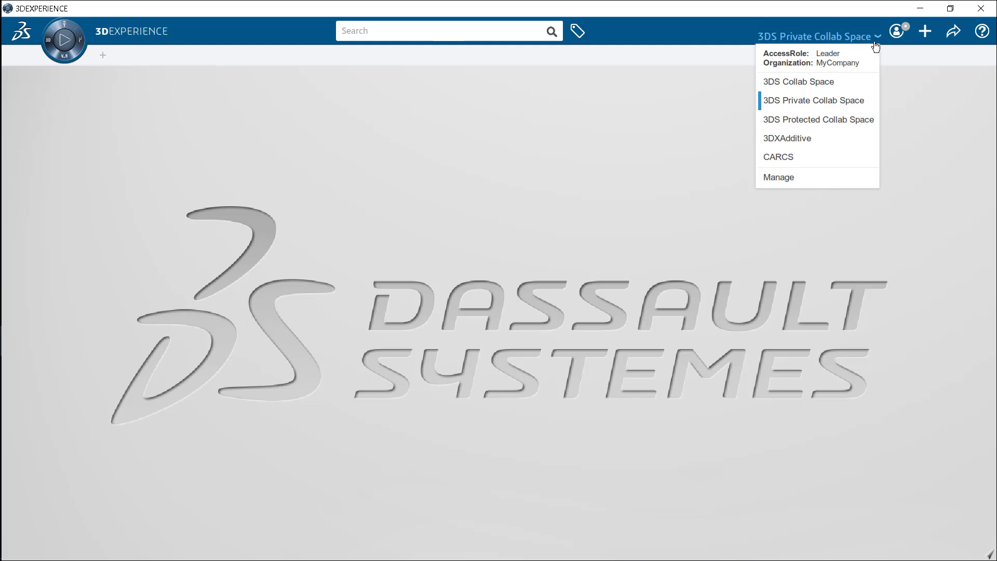
left_click(797, 138)
left_click(469, 30)
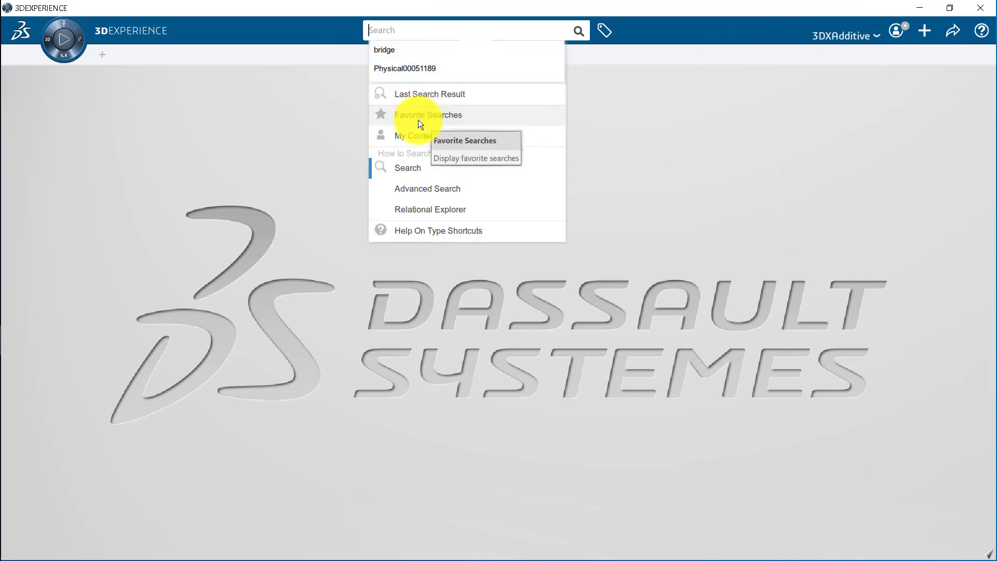
left_click(418, 130)
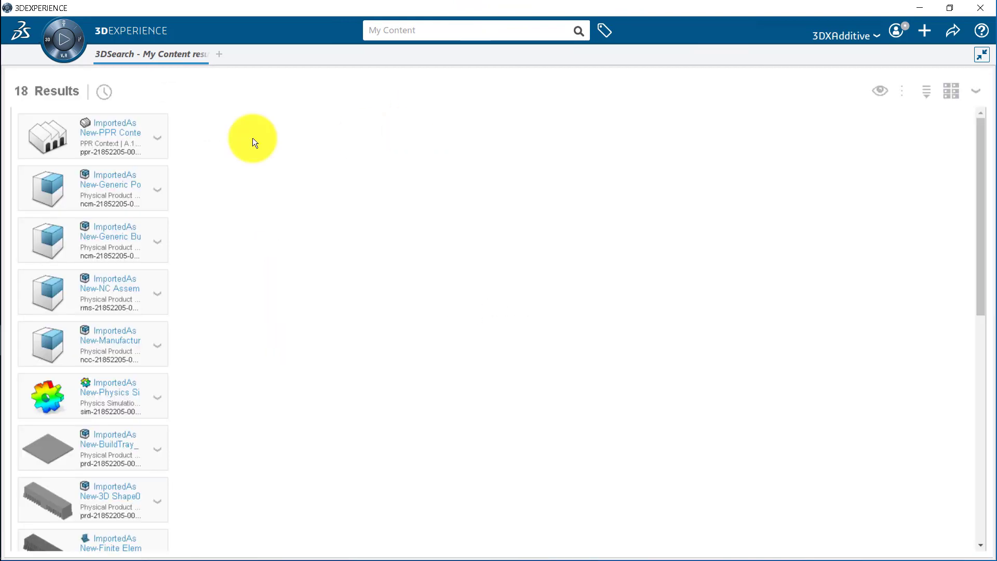
Step: Open and close the 6WTags filter panel, then close the My Content results
left_click(604, 31)
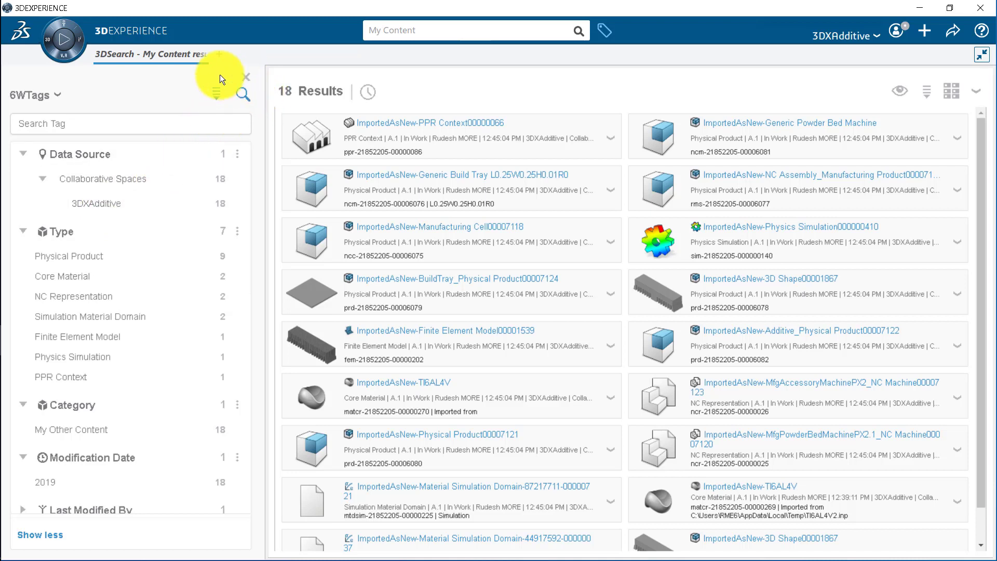
left_click(247, 77)
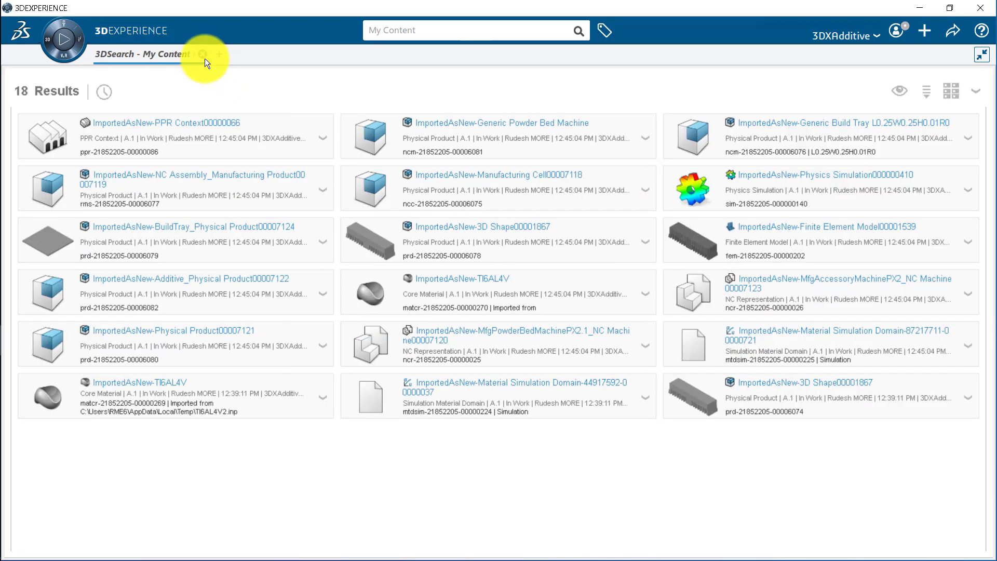
left_click(203, 55)
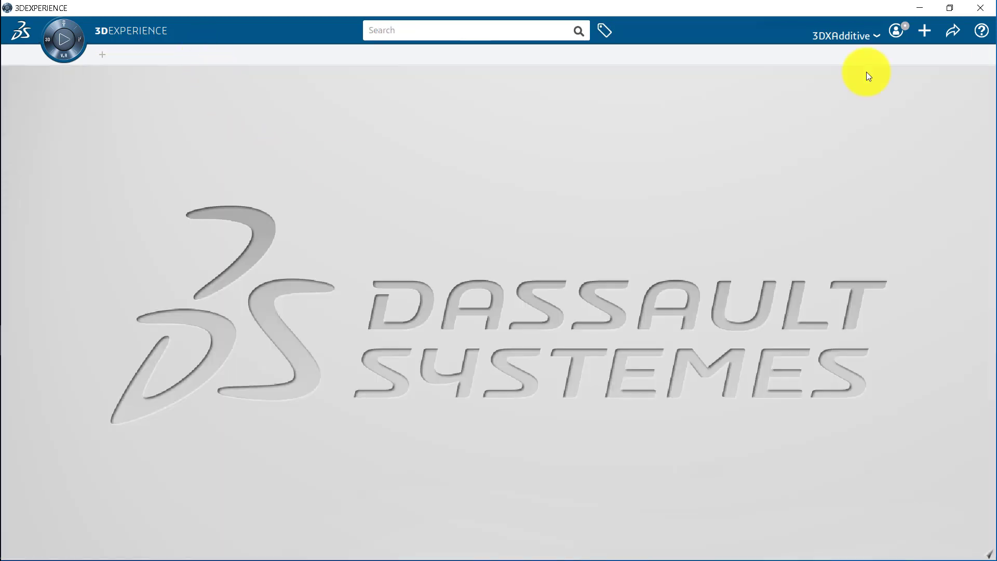
Step: Browse the top-bar profile, create-new, save/share/export and help menus
left_click(898, 32)
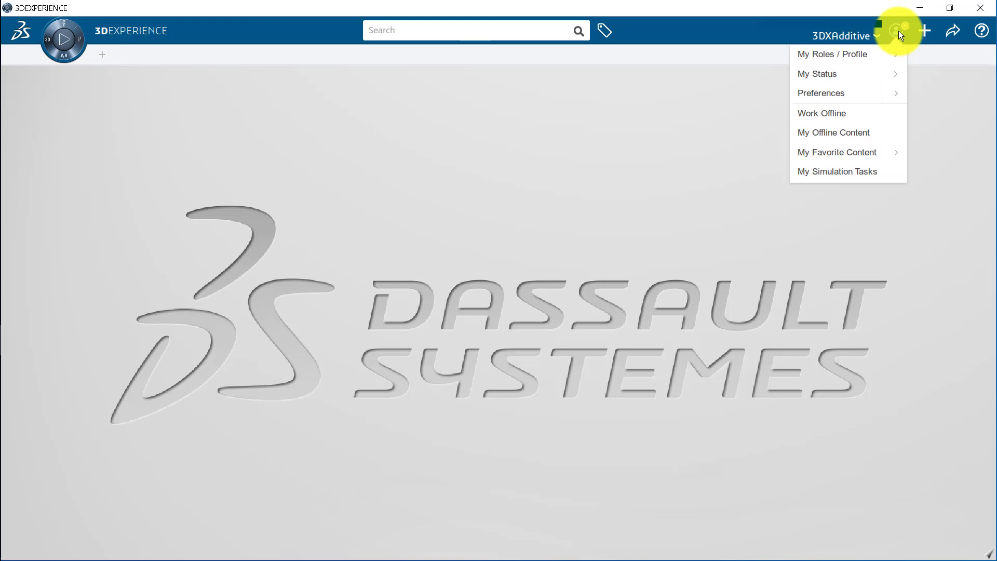
left_click(925, 33)
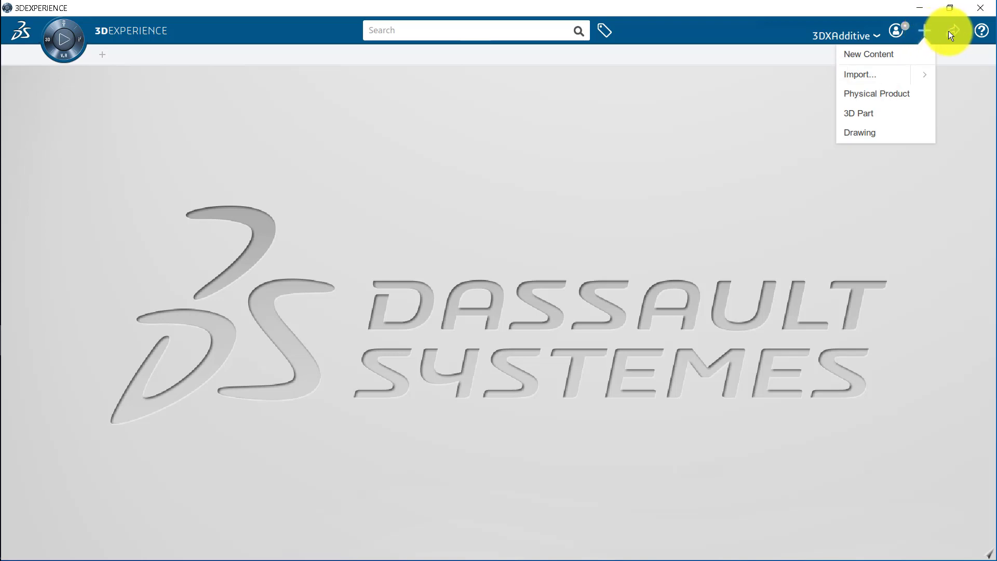
left_click(949, 30)
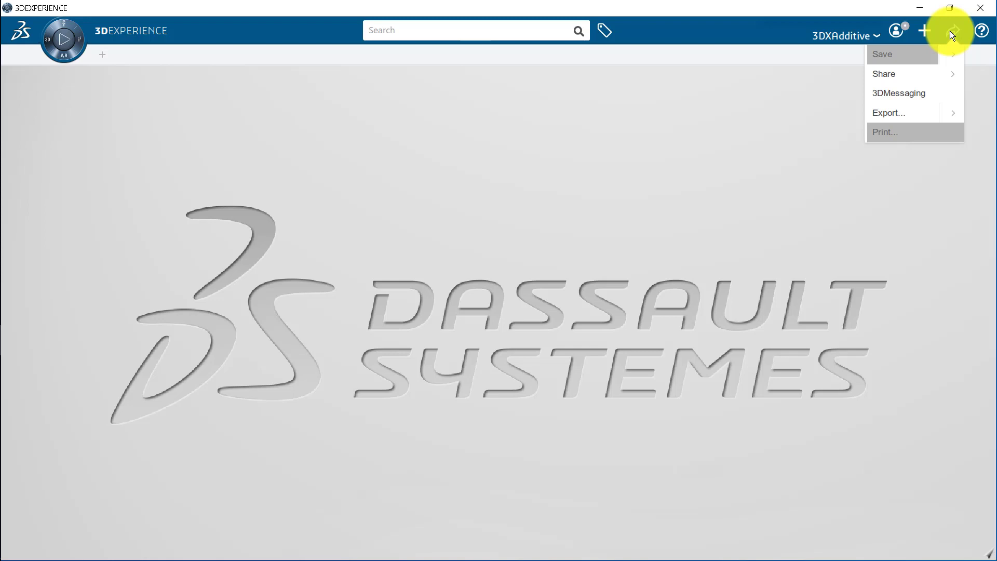
left_click(983, 31)
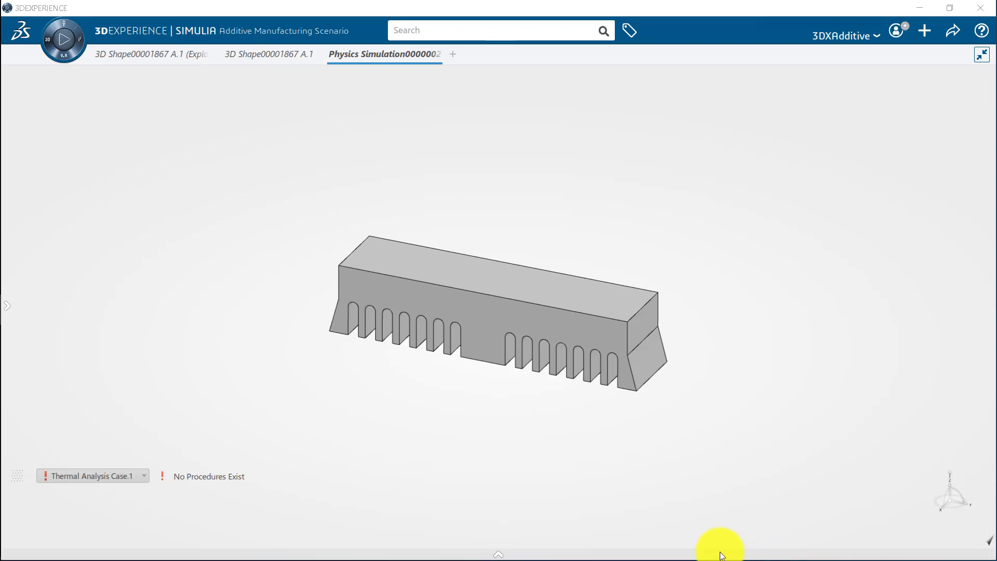
Step: Reveal the action bar and view the Procedures, Initial Conditions, Interactions and Additive Manufacturing commands
mouse_move(525, 542)
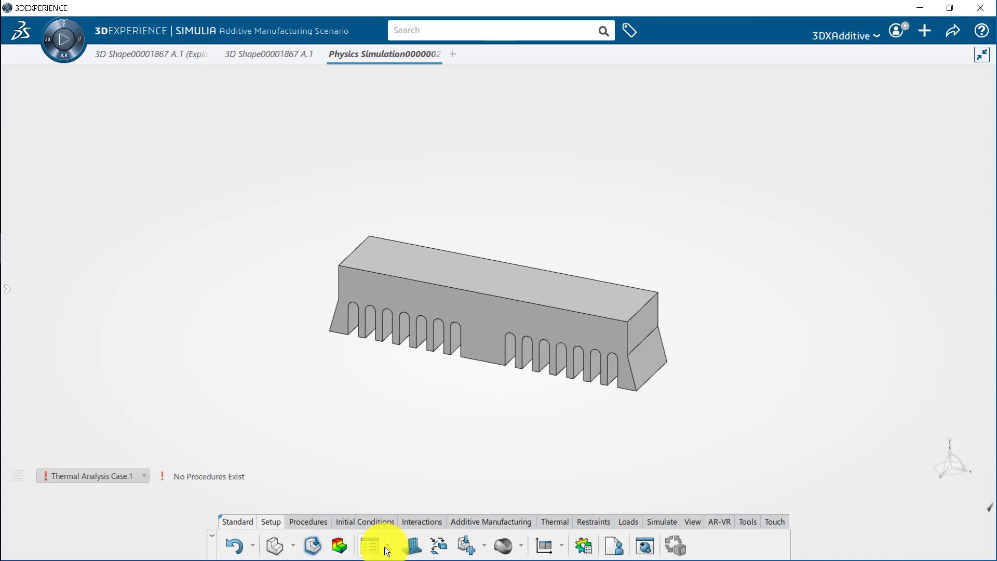
left_click(317, 520)
left_click(371, 523)
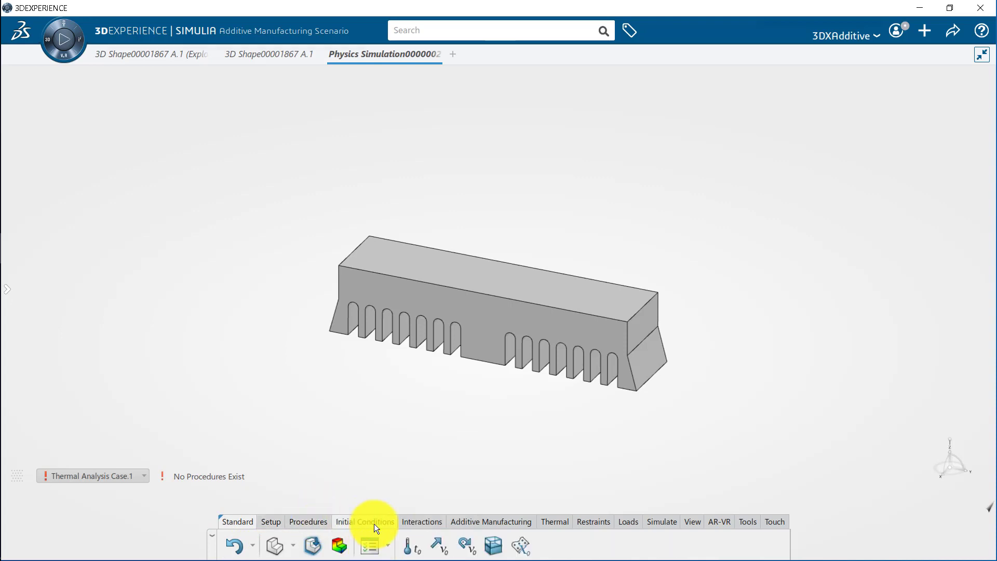
left_click(430, 522)
left_click(481, 524)
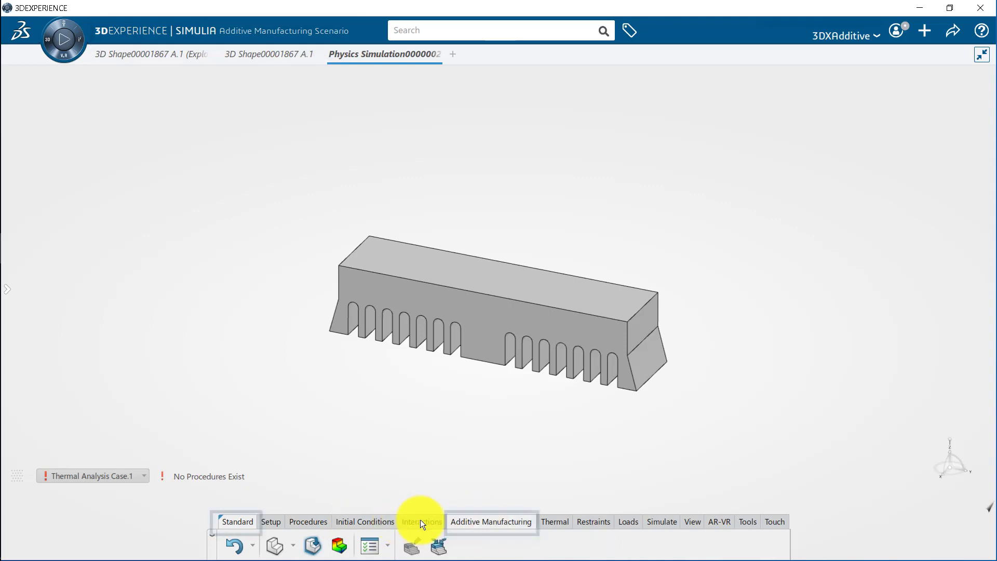
Step: View the Standard commands and Model/Mesh/Model Prep choices, ending on Setup
left_click(271, 521)
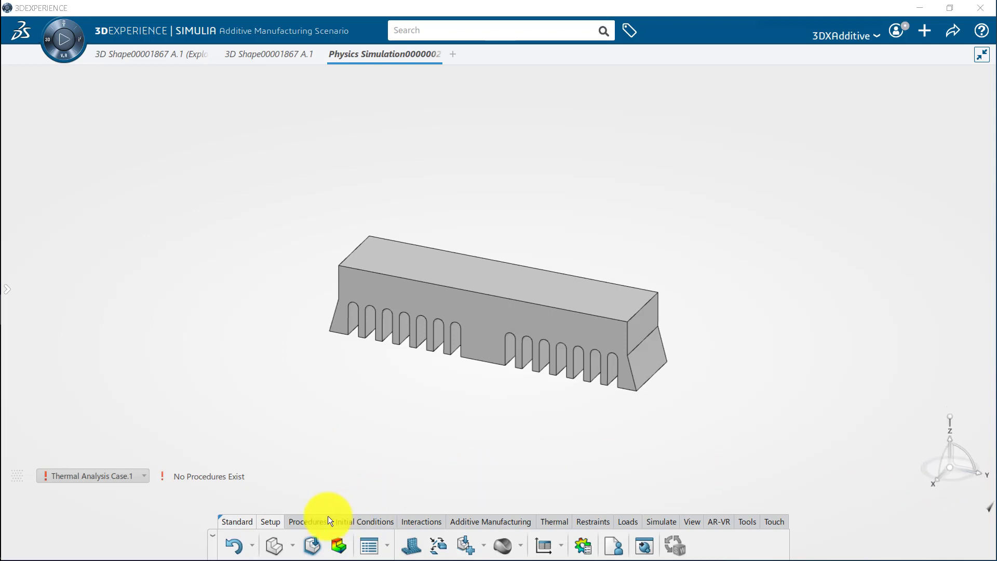
left_click(247, 521)
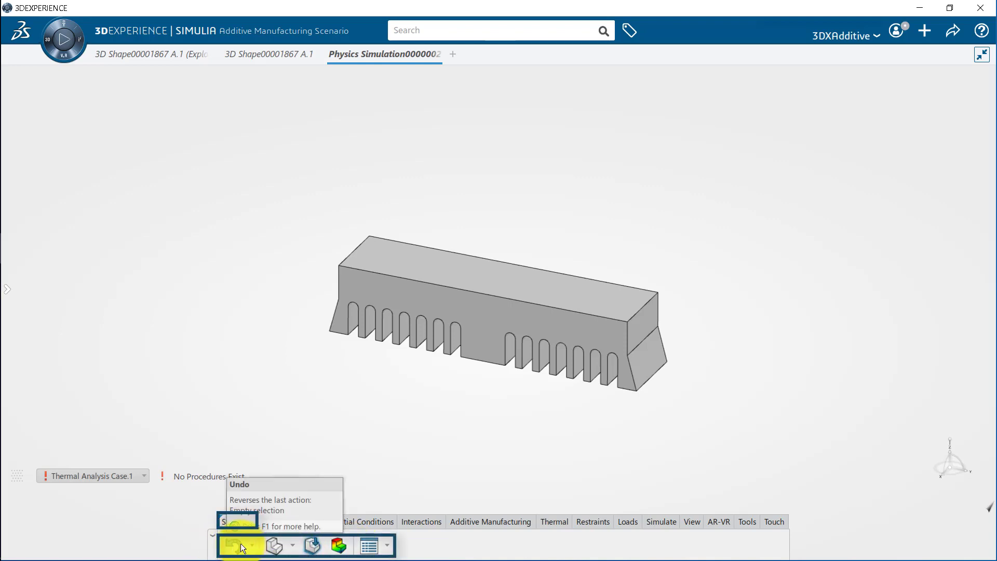
left_click(293, 551)
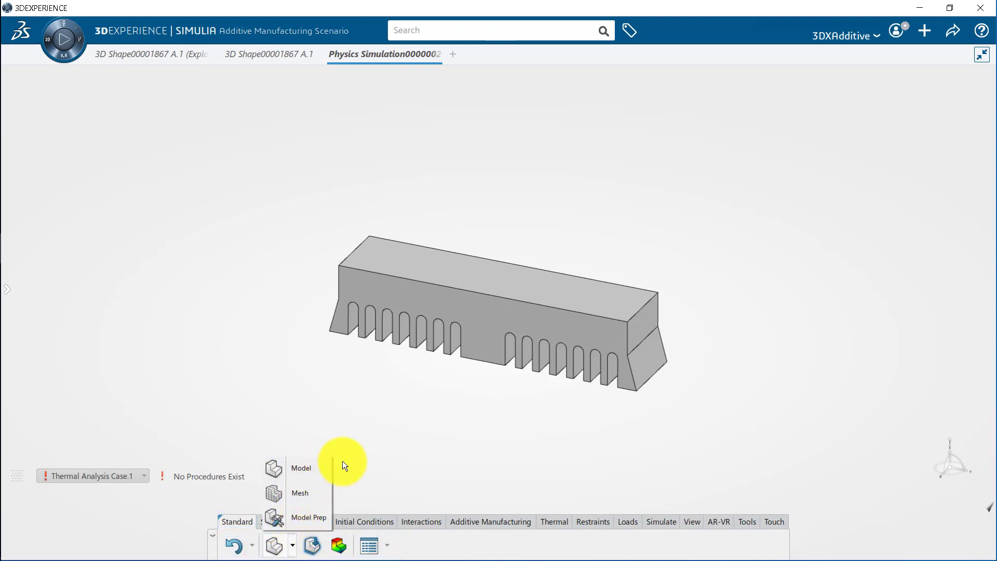
left_click(271, 521)
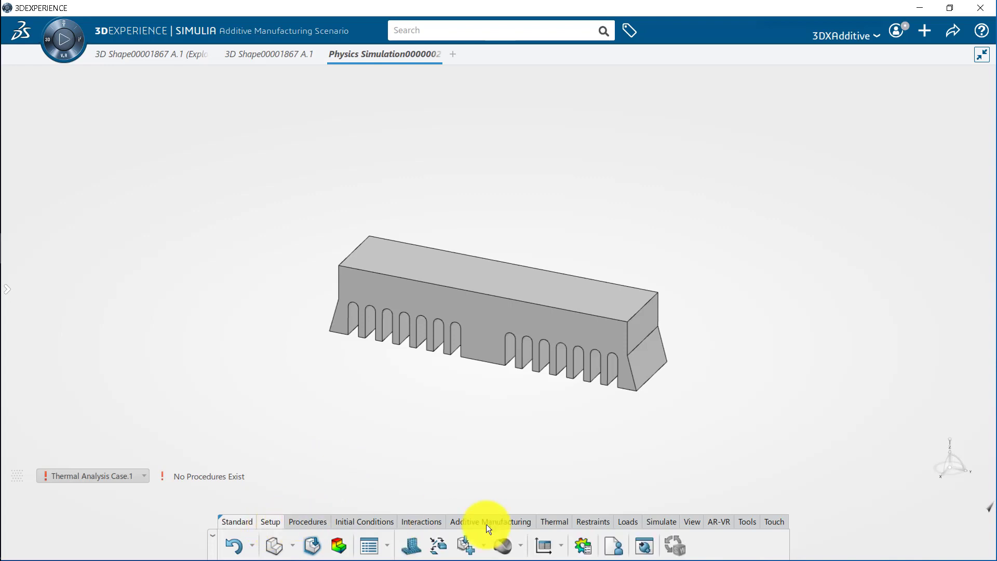
Step: Enable Display Commands Name on the action bar and pick Assistant from the Feature Manager dropdown
right_click(702, 540)
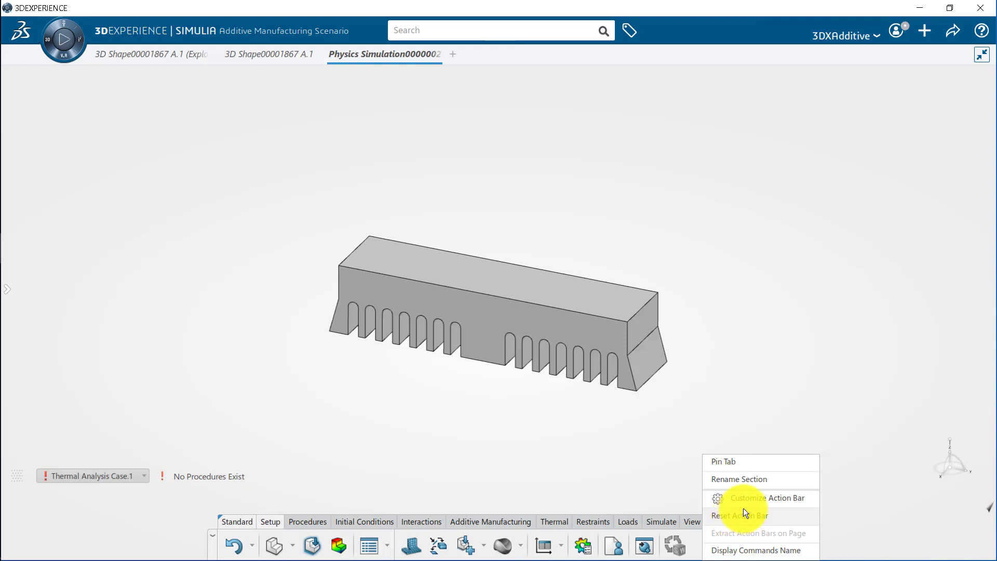
left_click(754, 554)
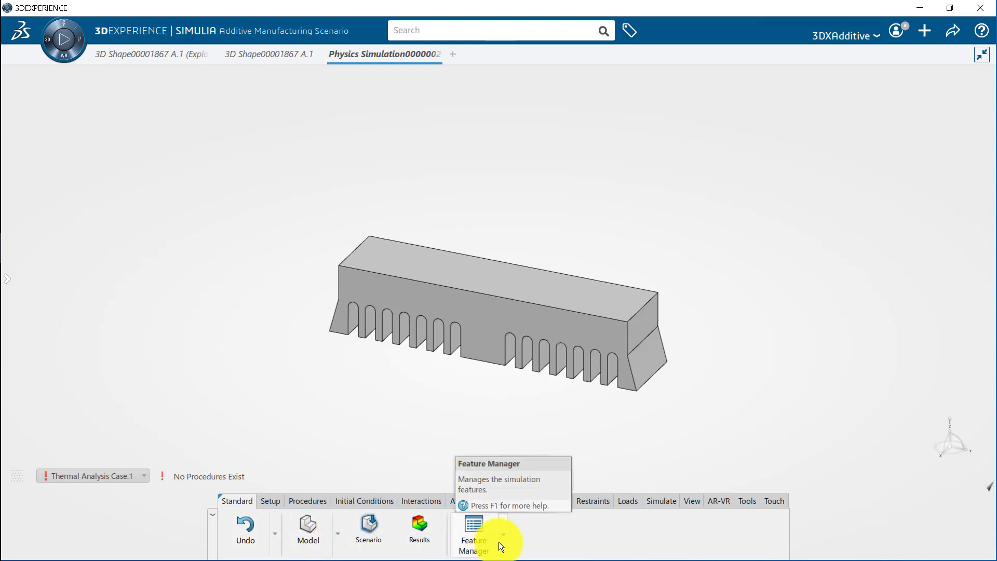
left_click(505, 536)
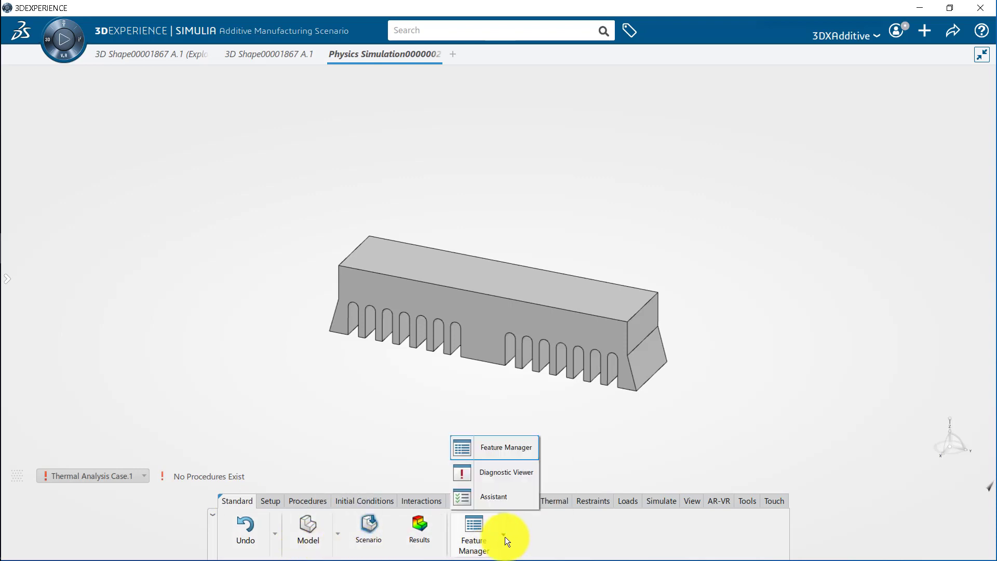
left_click(506, 496)
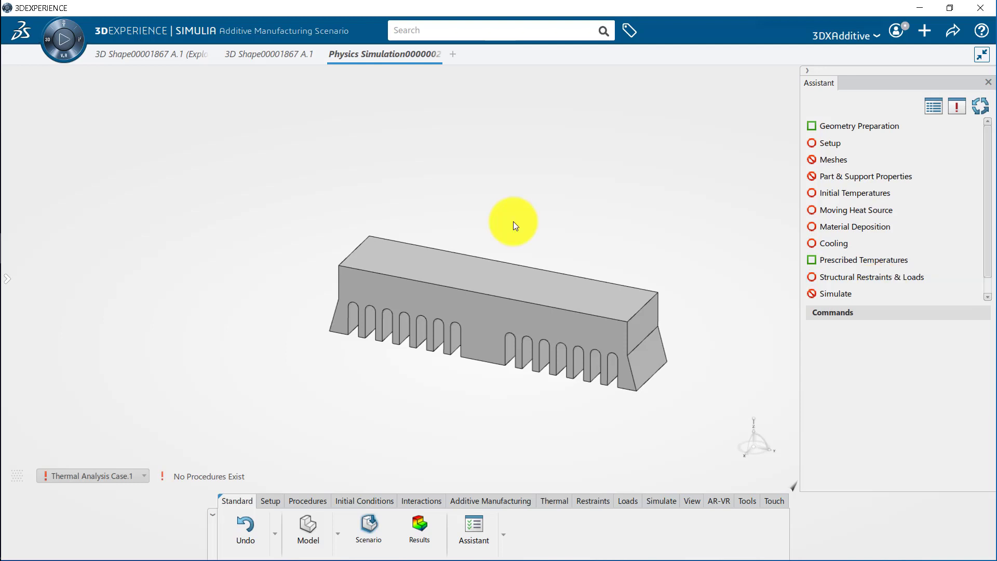
Step: Expand the specification tree to show the simulation's Model, Scenario and Result branches
left_click(8, 279)
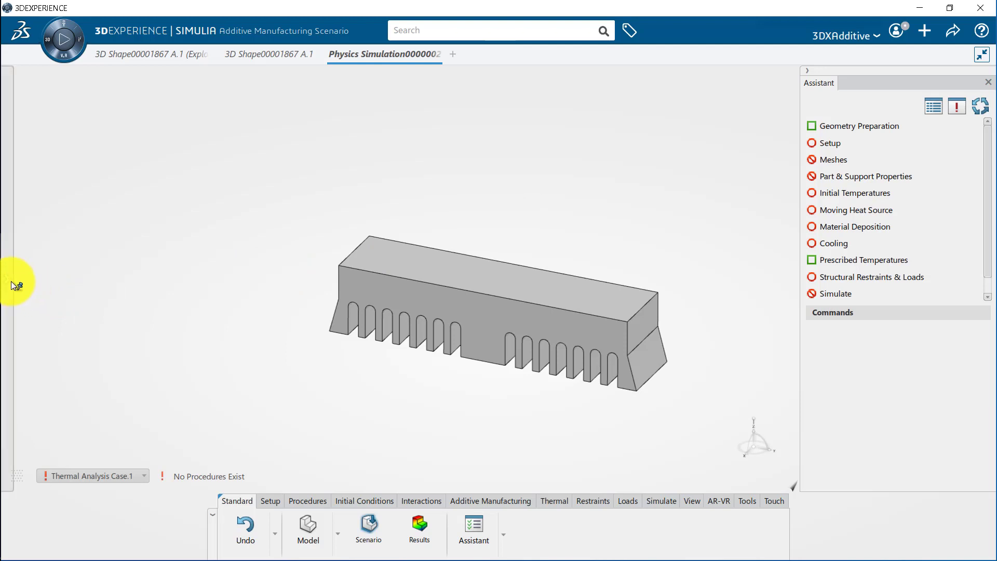